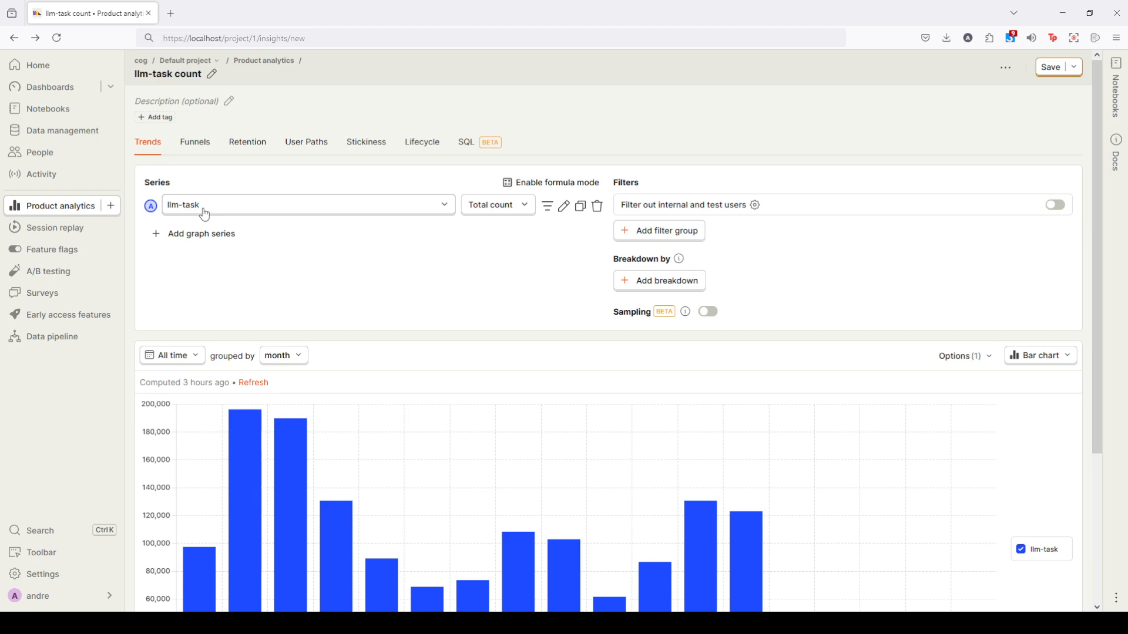
# Break the llm-task trend down by the country event property and count unique sessions
pyautogui.click(626, 292)
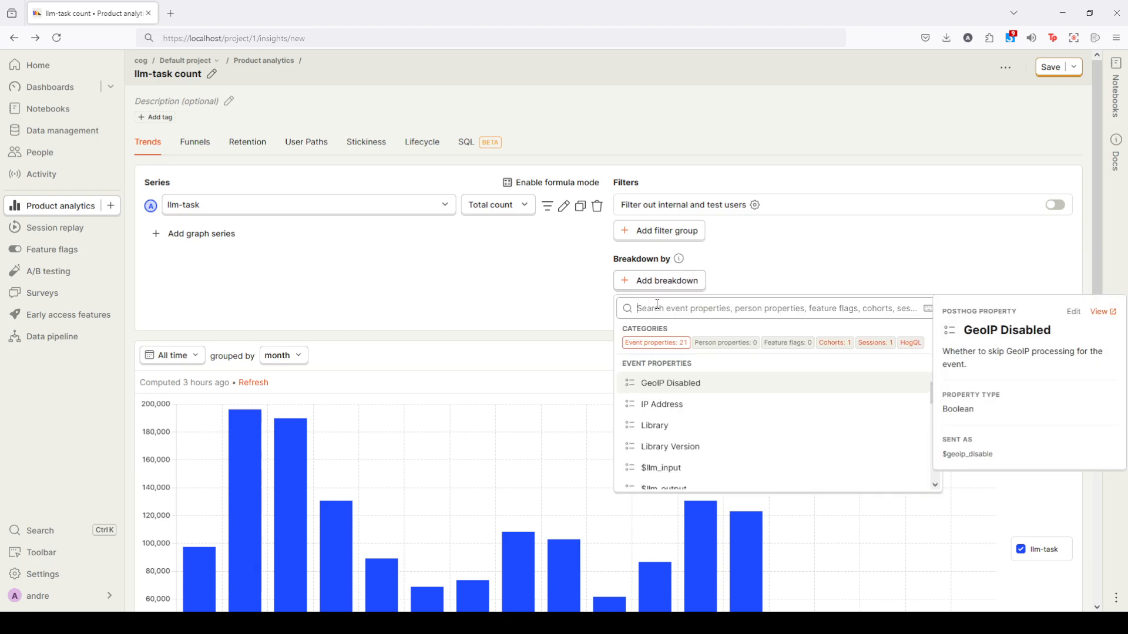
pyautogui.write('coun')
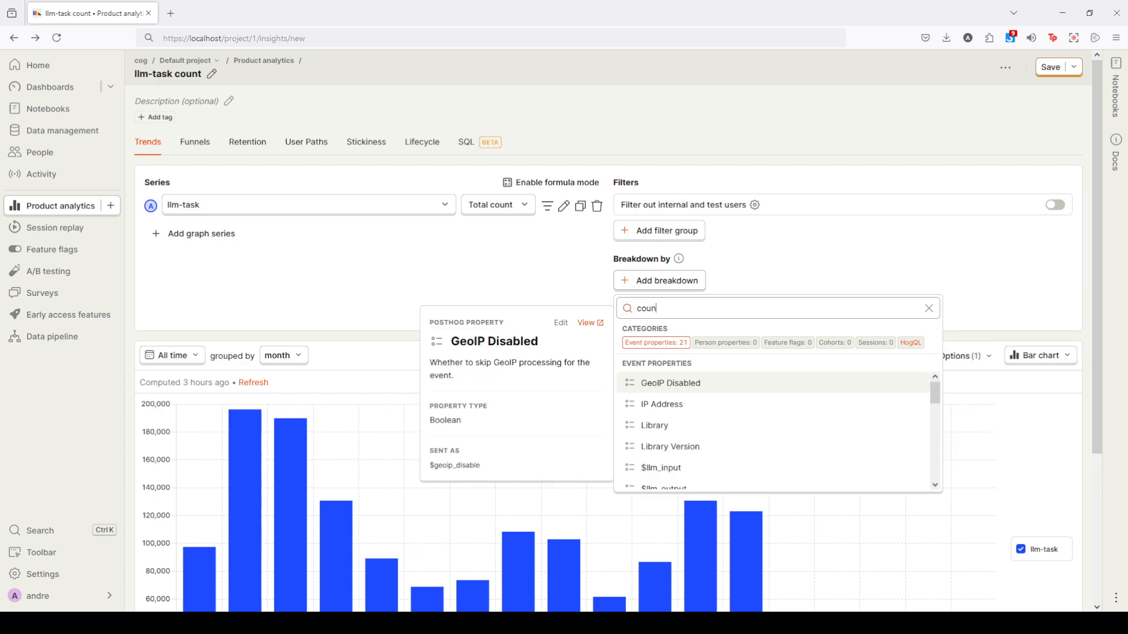
pyautogui.click(719, 388)
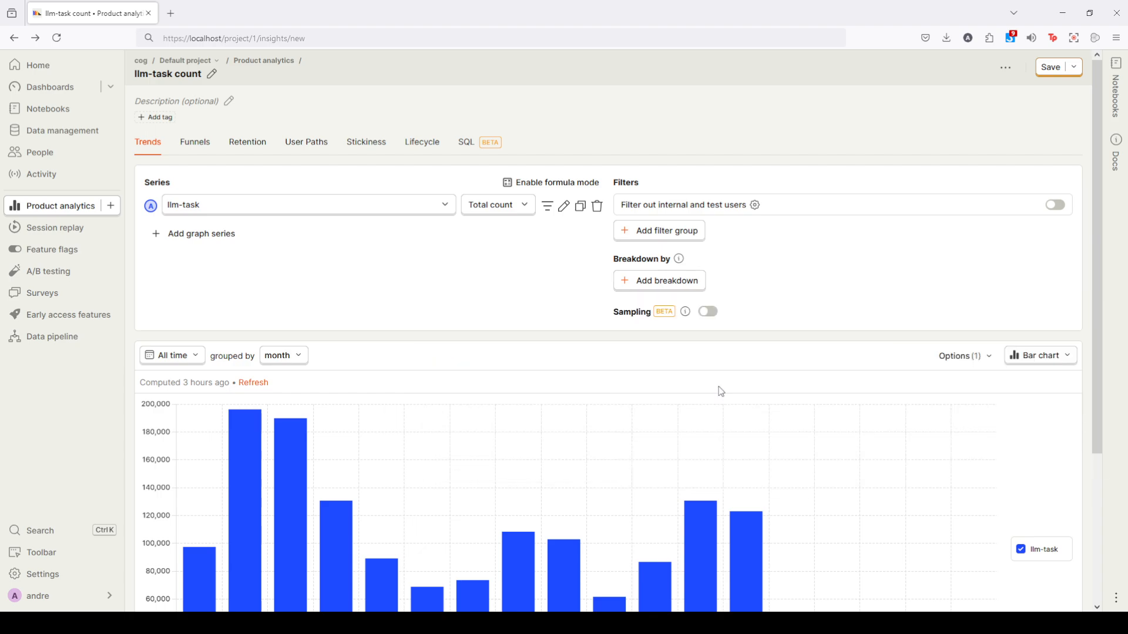
pyautogui.click(499, 206)
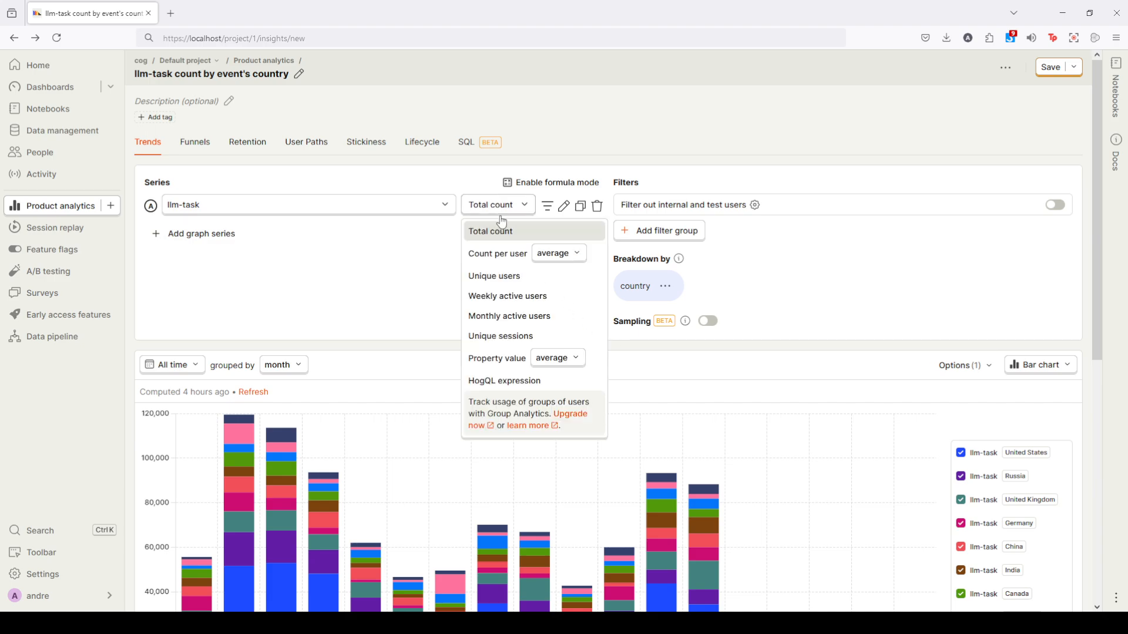
pyautogui.click(516, 335)
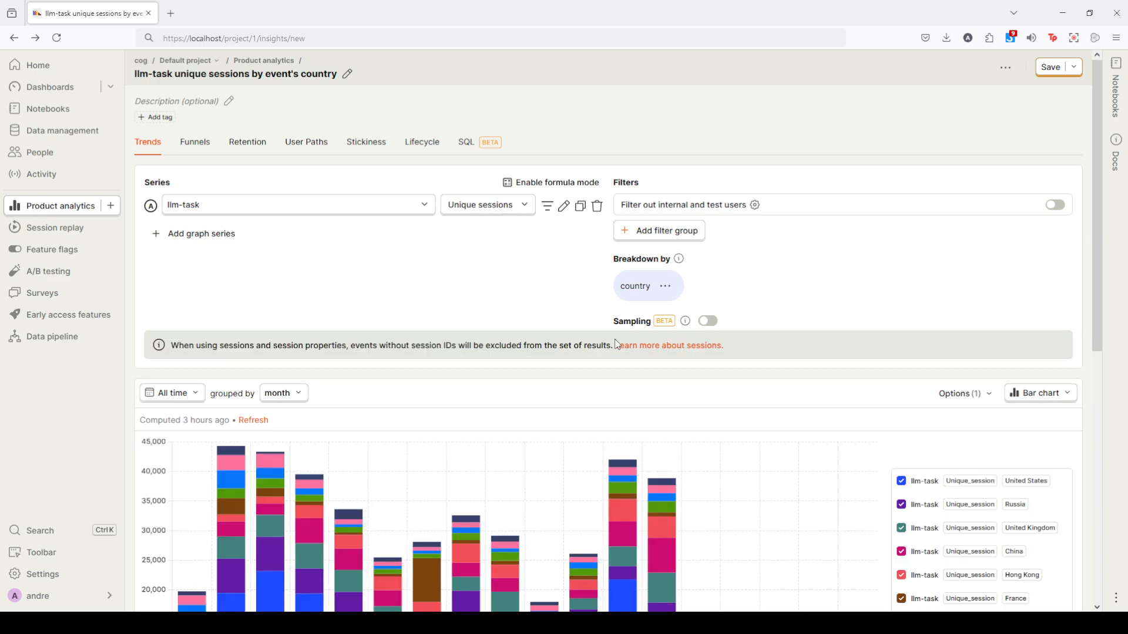
# Set the country breakdown limit to 10
pyautogui.click(666, 286)
pyautogui.doubleClick(742, 339)
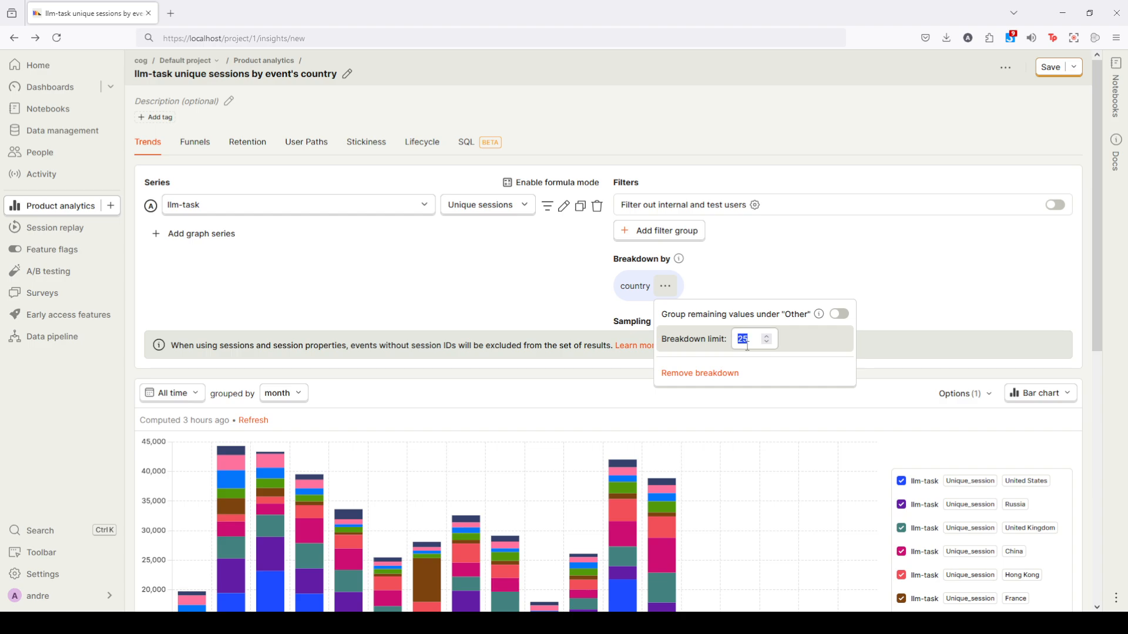
pyautogui.write('10')
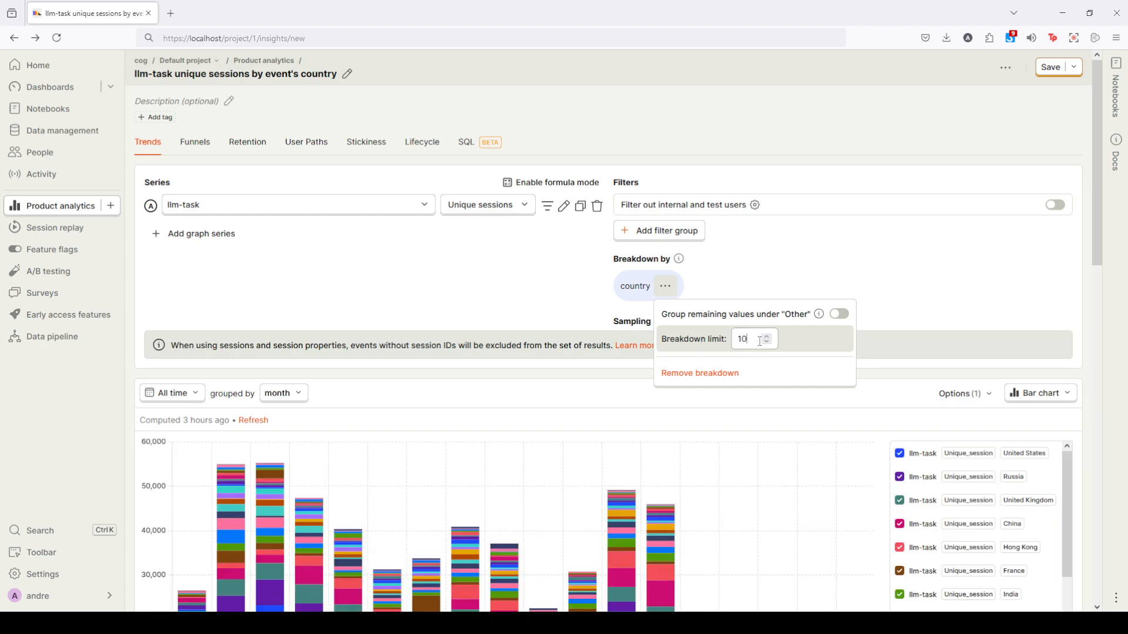
pyautogui.click(947, 319)
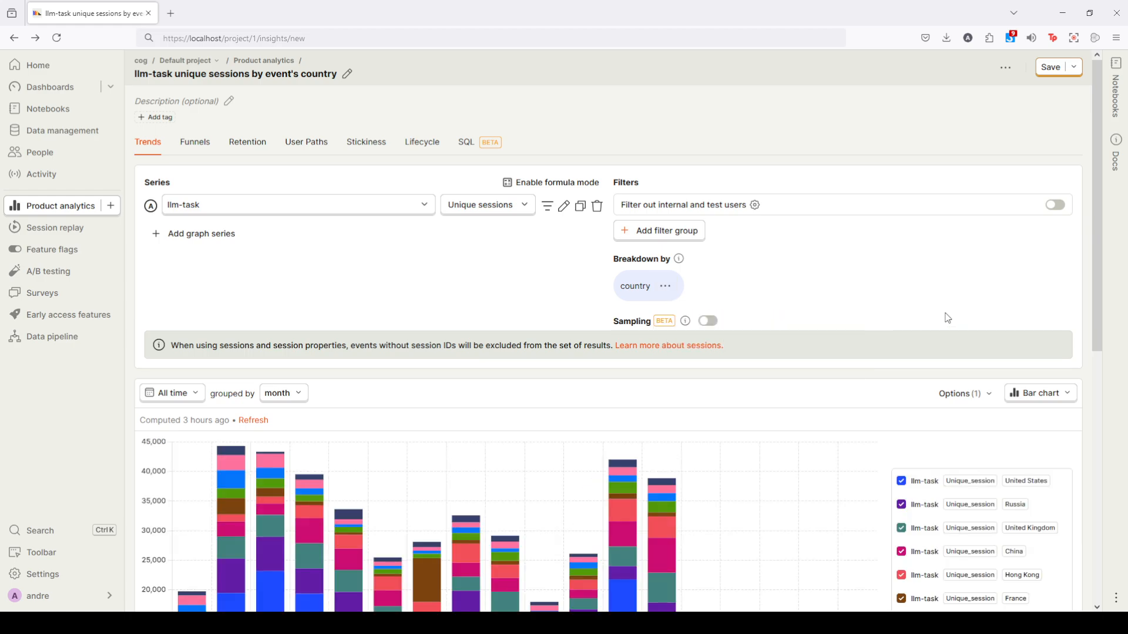
# Examine the monthly bar chart of unique llm-task sessions by country, comparing the months' values
pyautogui.scroll(-2, 947, 318)
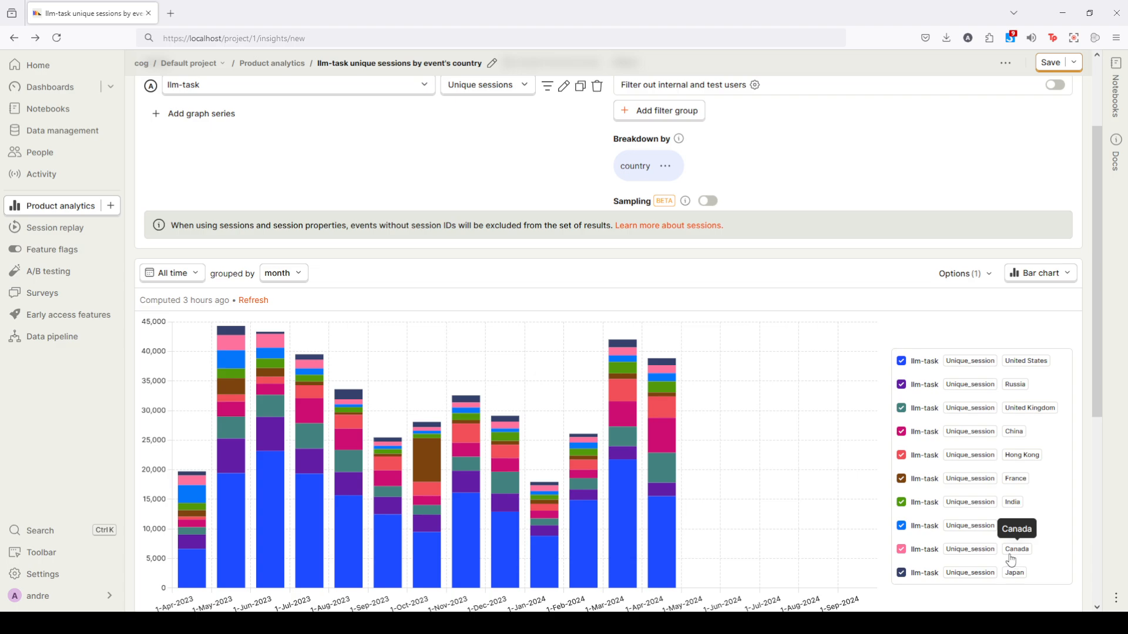
pyautogui.moveTo(538, 512)
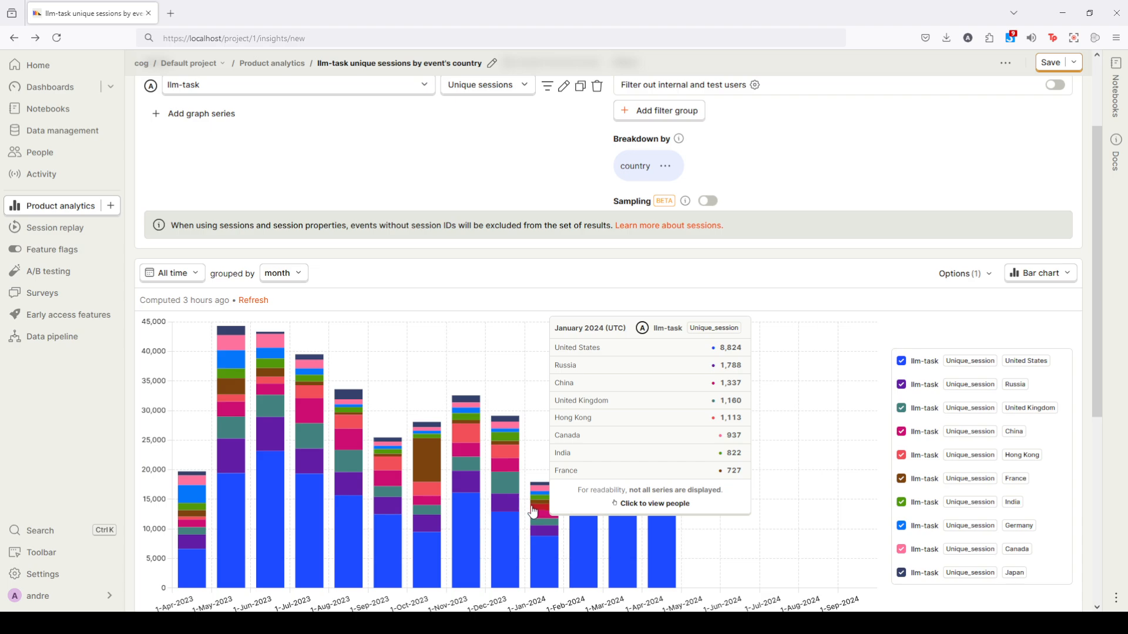
pyautogui.scroll(-2, 317, 317)
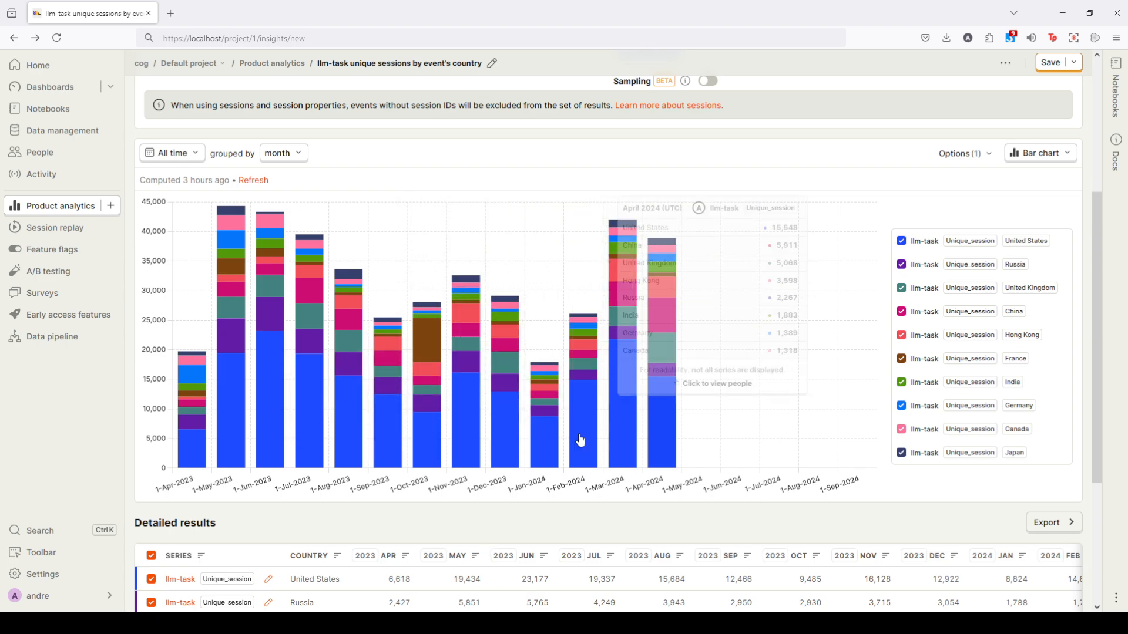
pyautogui.moveTo(348, 449)
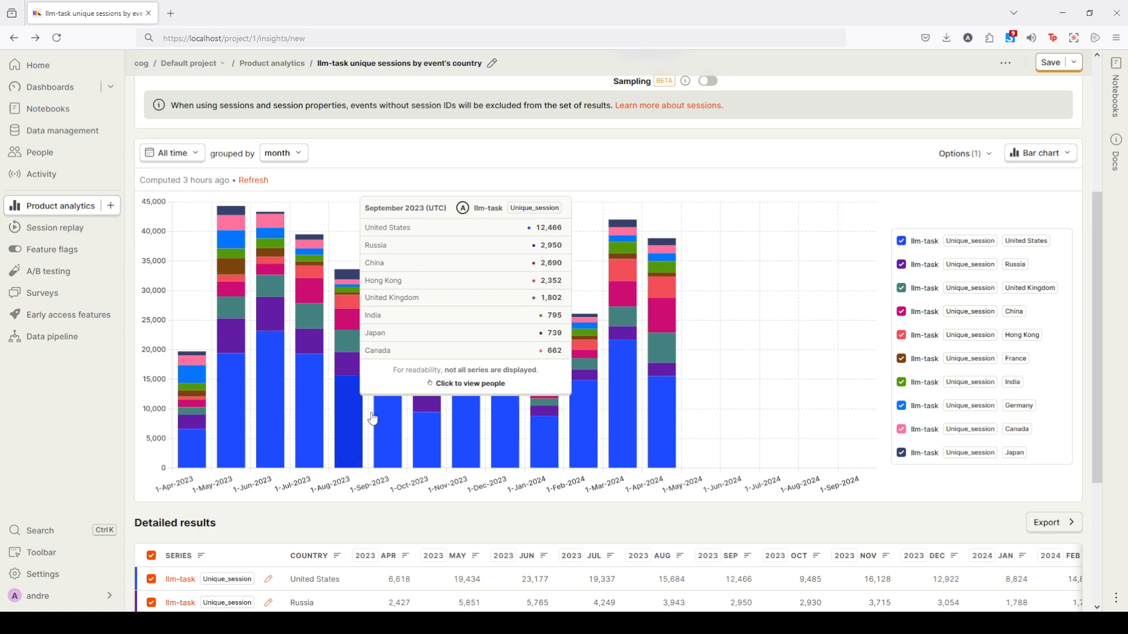
pyautogui.scroll(4, 346, 379)
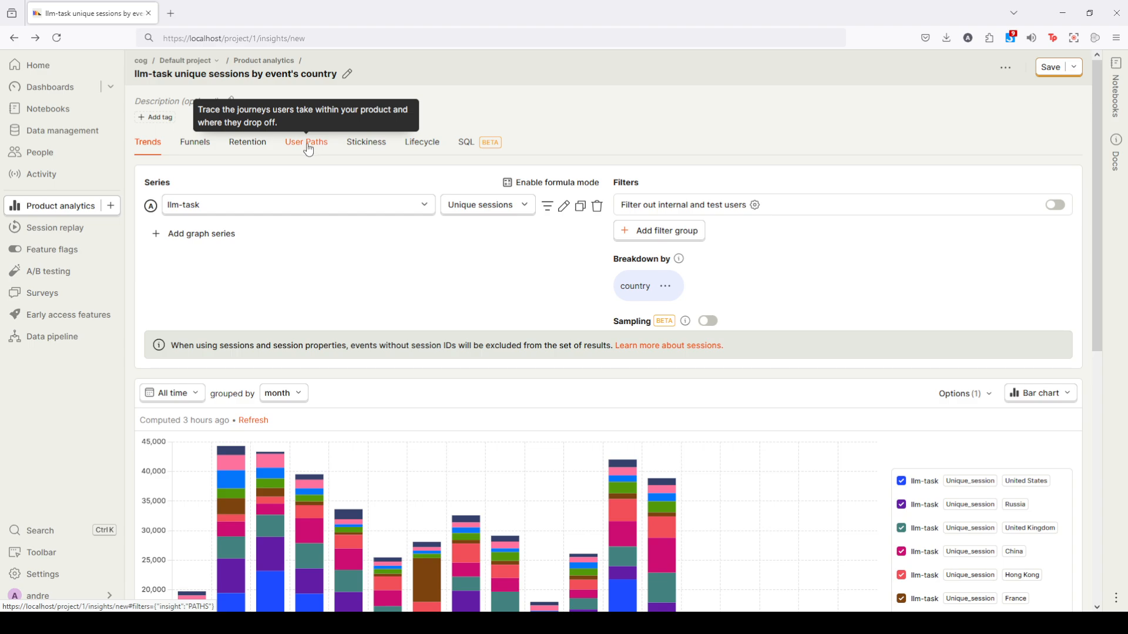
# Switch the insight to User Paths and use only HogQL expression as the event type, excluding page views
pyautogui.click(308, 149)
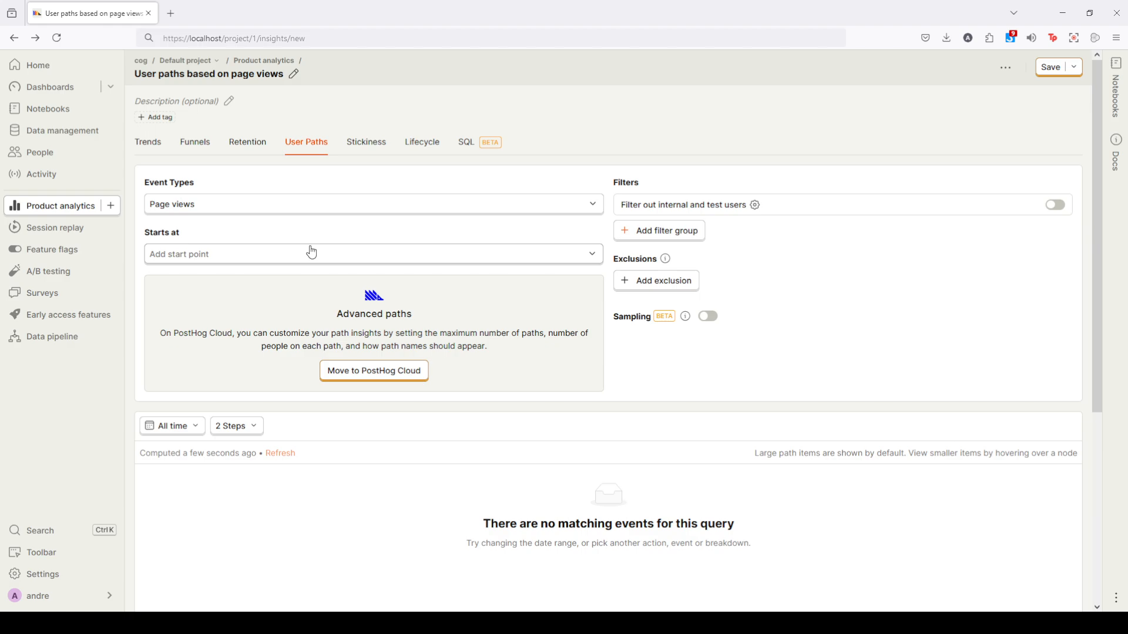
pyautogui.click(256, 205)
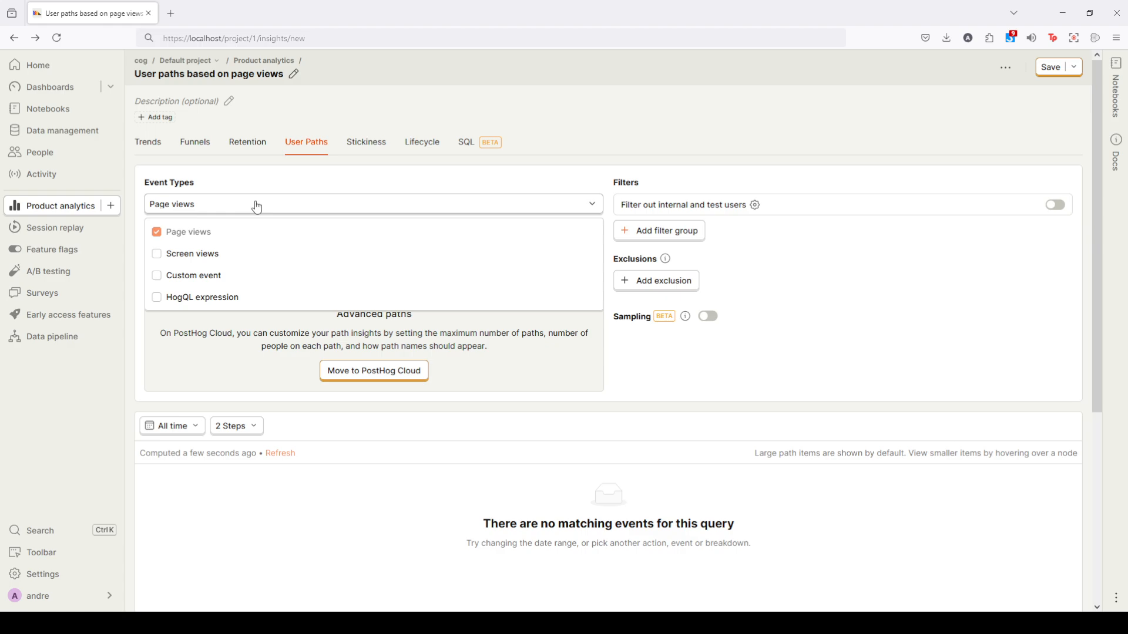
pyautogui.click(249, 295)
pyautogui.click(216, 233)
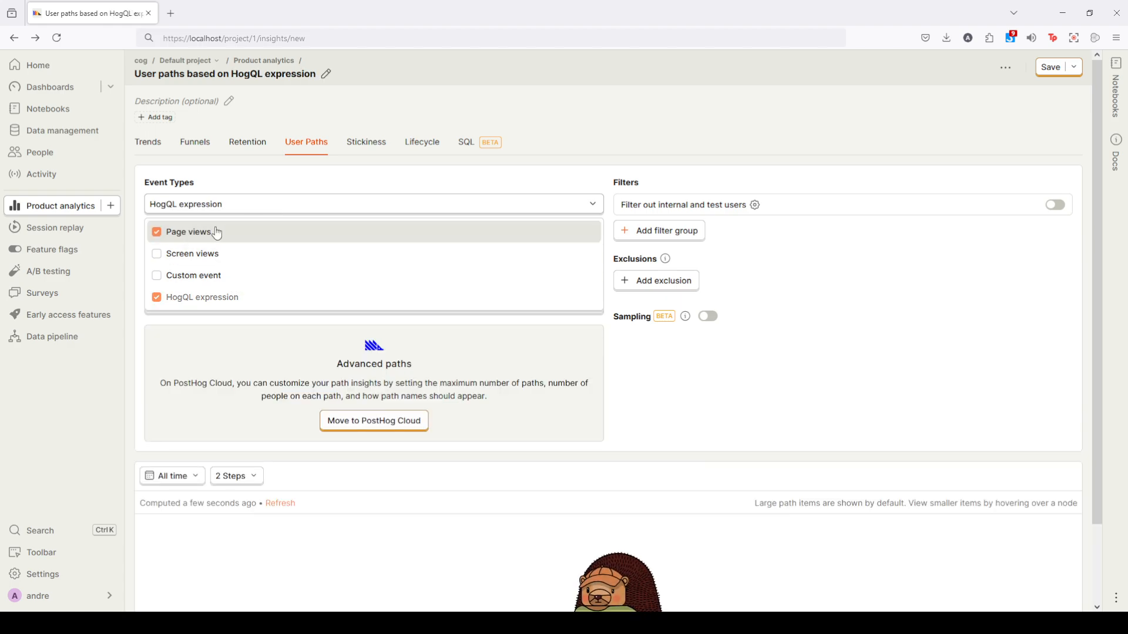
pyautogui.click(136, 235)
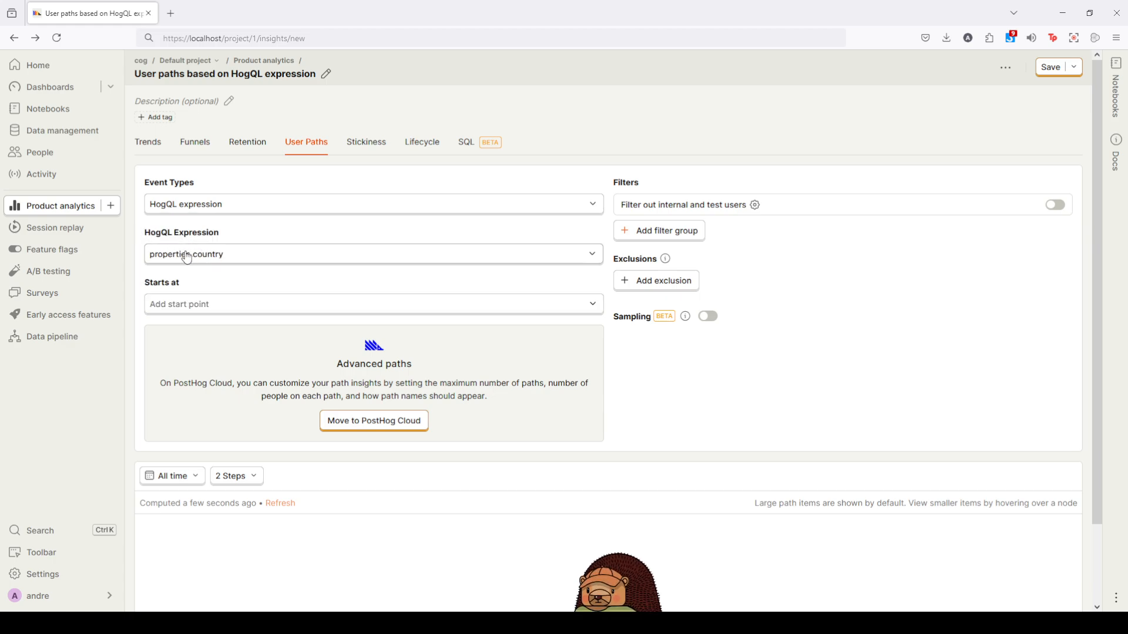
# Inspect the HogQL expression that defines the user path items without changing it
pyautogui.click(188, 266)
pyautogui.moveTo(172, 282)
pyautogui.mouseDown()
pyautogui.moveTo(240, 284)
pyautogui.moveTo(156, 283)
pyautogui.mouseUp()
pyautogui.click(250, 285)
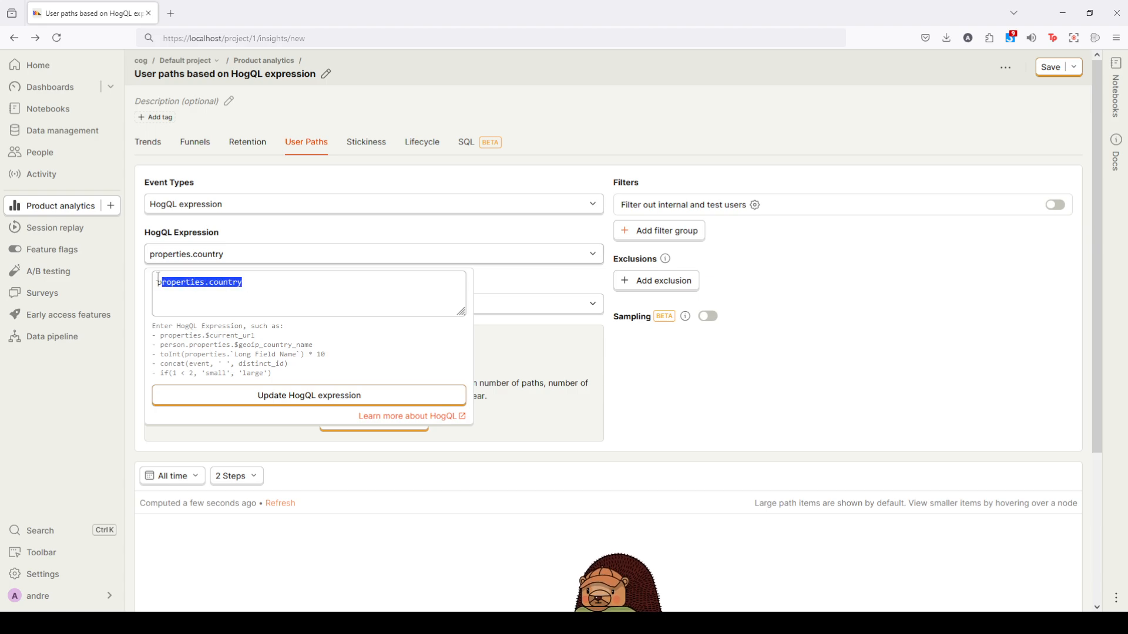
pyautogui.click(217, 283)
pyautogui.click(137, 276)
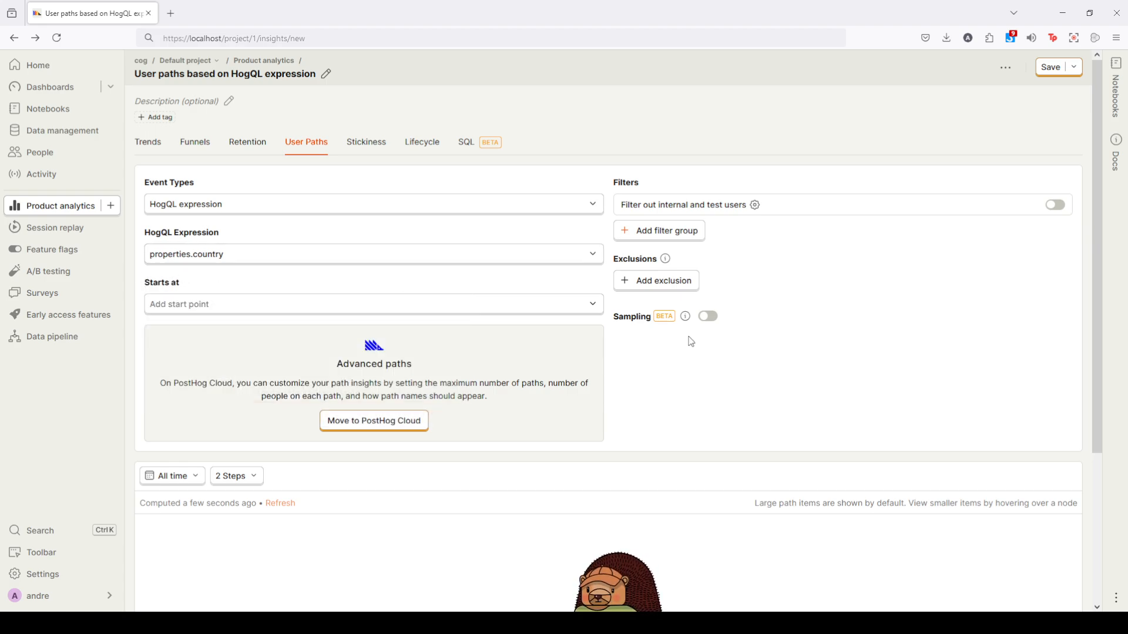
# Enable sampling for the user paths at 25%
pyautogui.click(712, 317)
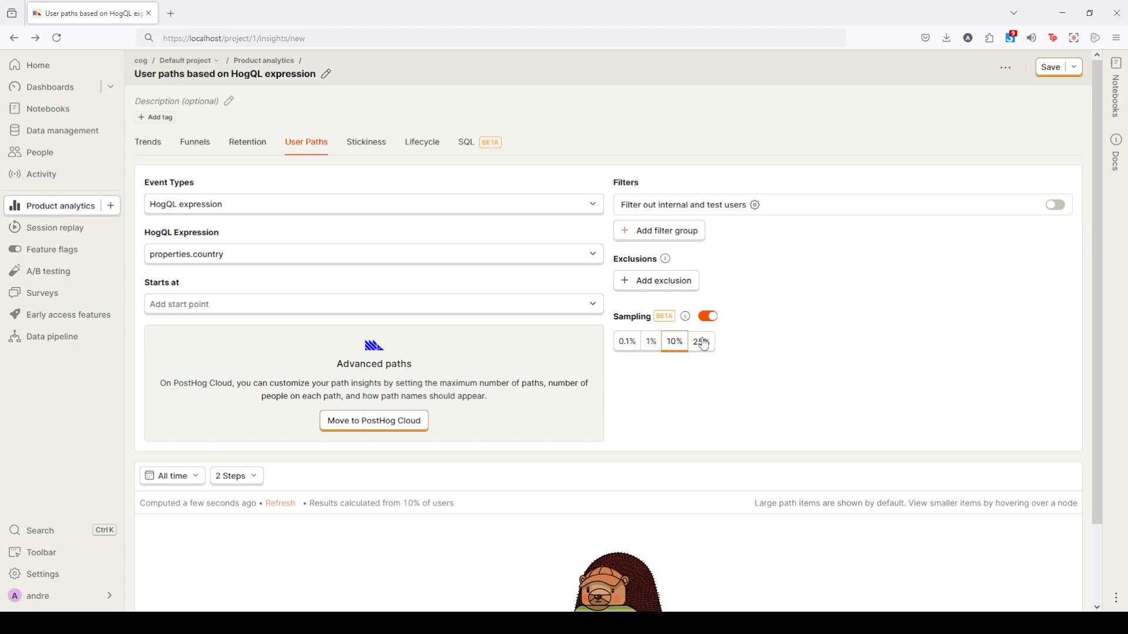
pyautogui.click(703, 342)
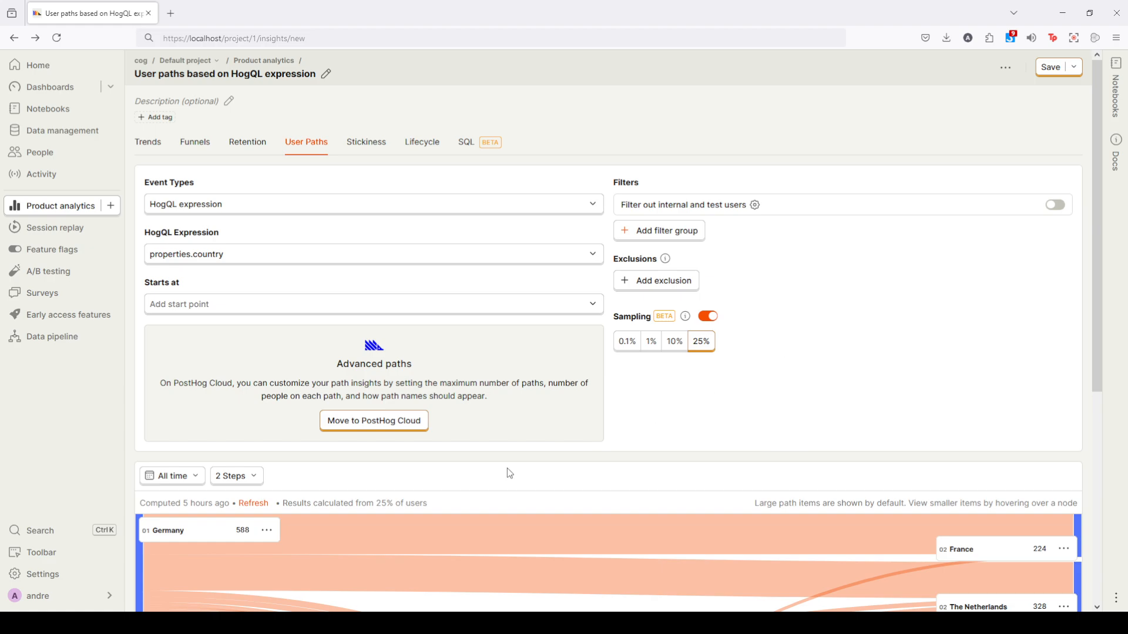
# Examine the user paths diagram for the flows between first-step and second-step countries
pyautogui.scroll(-1, 280, 478)
pyautogui.scroll(-1, 280, 478)
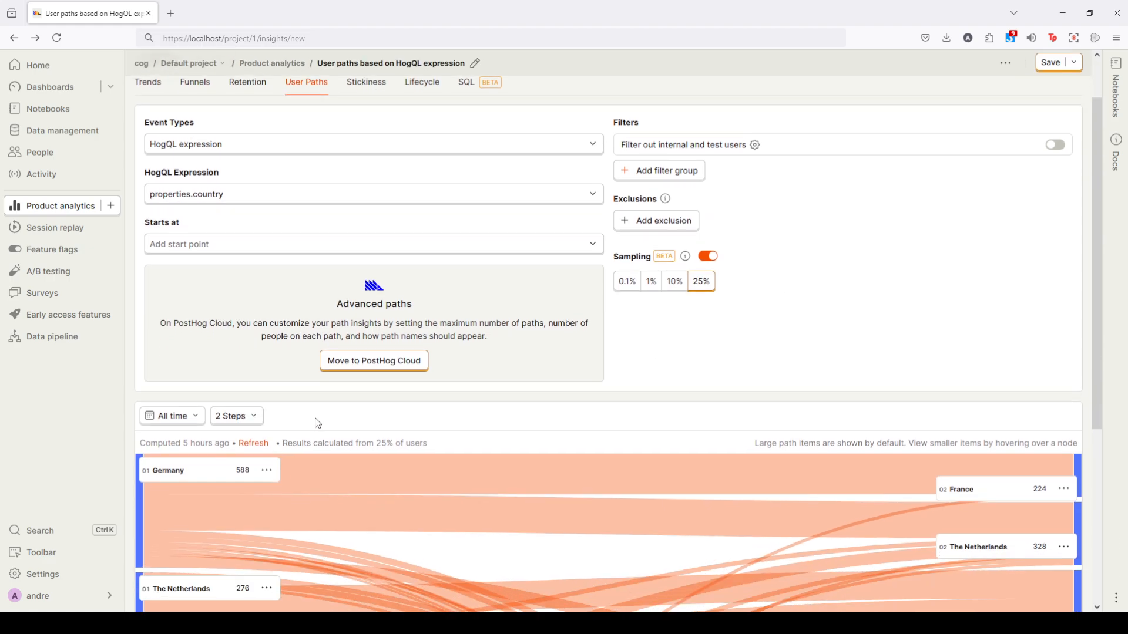
pyautogui.scroll(-1, 259, 477)
pyautogui.scroll(-1, 257, 485)
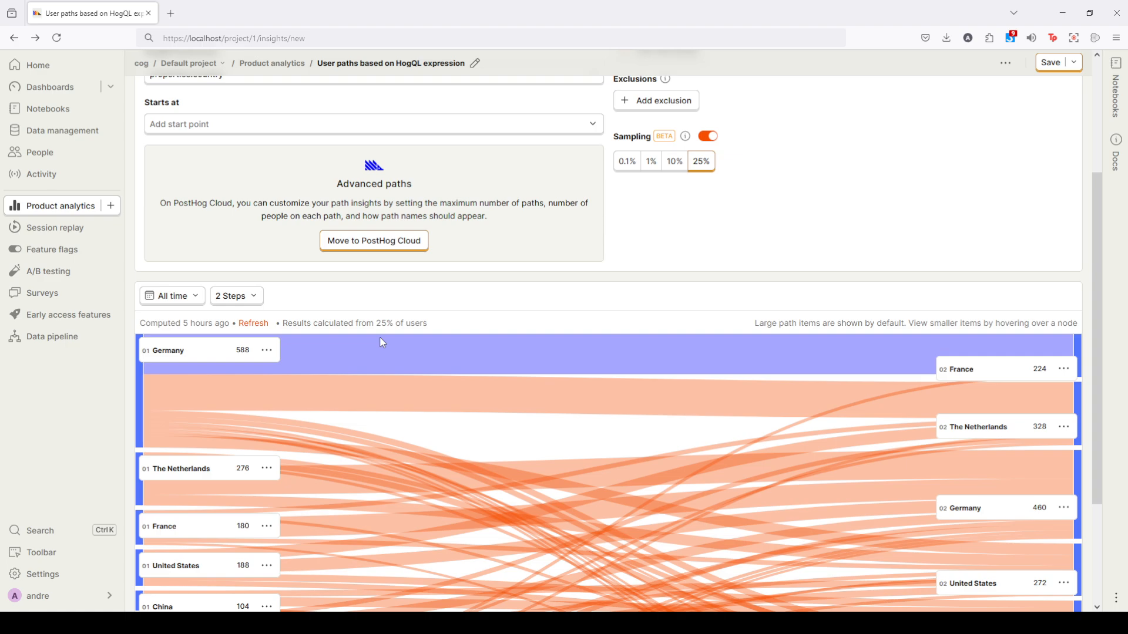
pyautogui.scroll(-2, 405, 376)
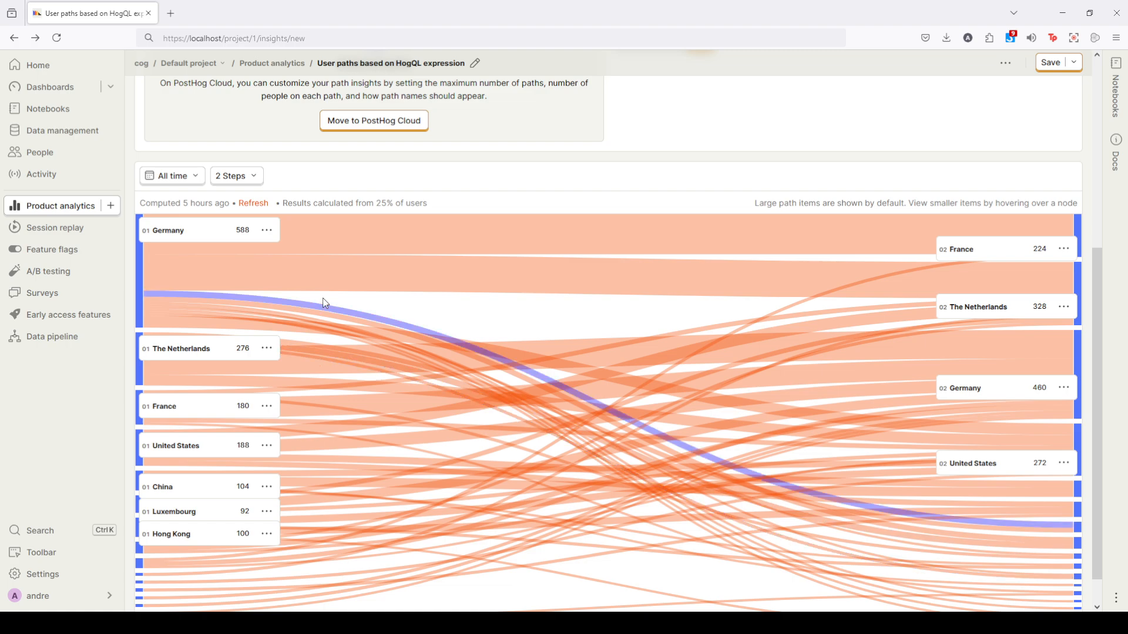
pyautogui.scroll(1, 332, 315)
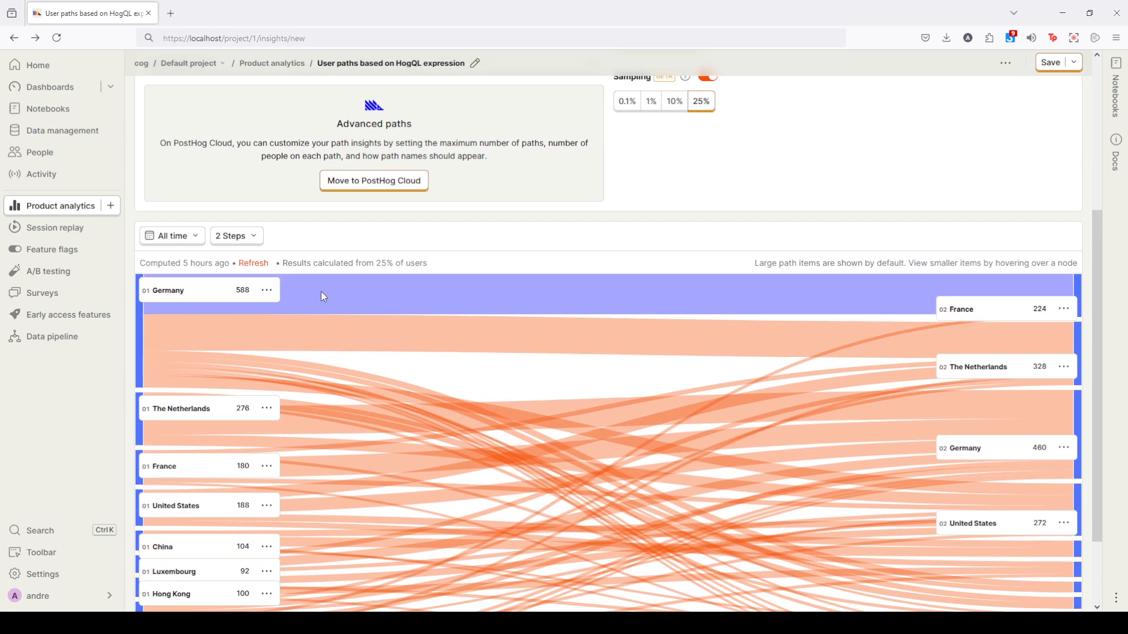
pyautogui.moveTo(276, 300)
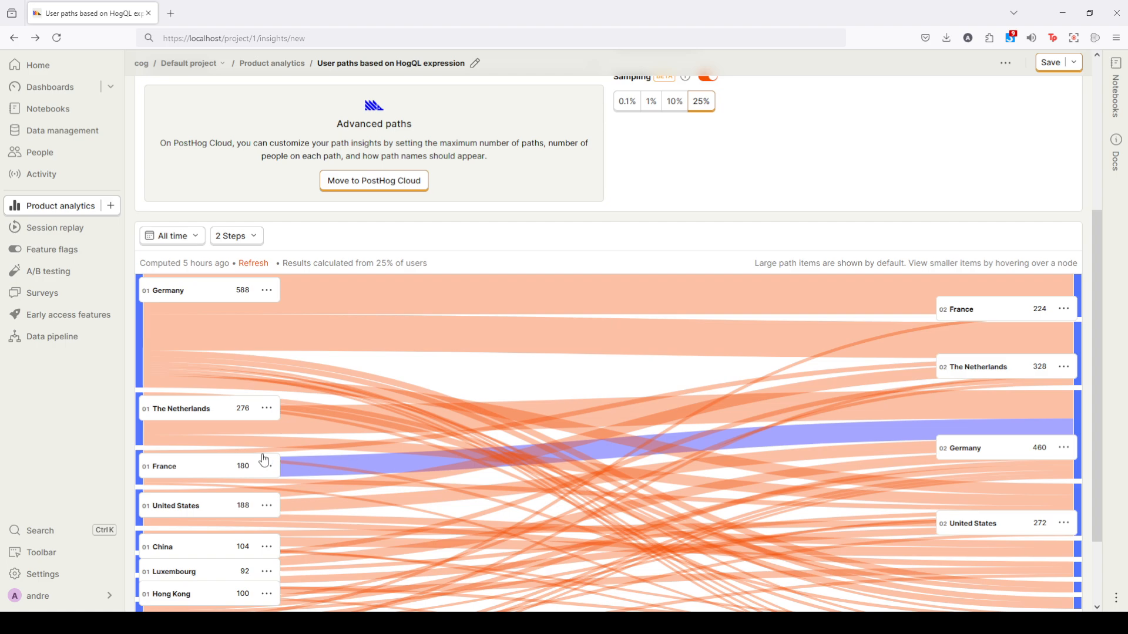
# Set the first-step Hong Kong item as the path start
pyautogui.scroll(-2, 262, 461)
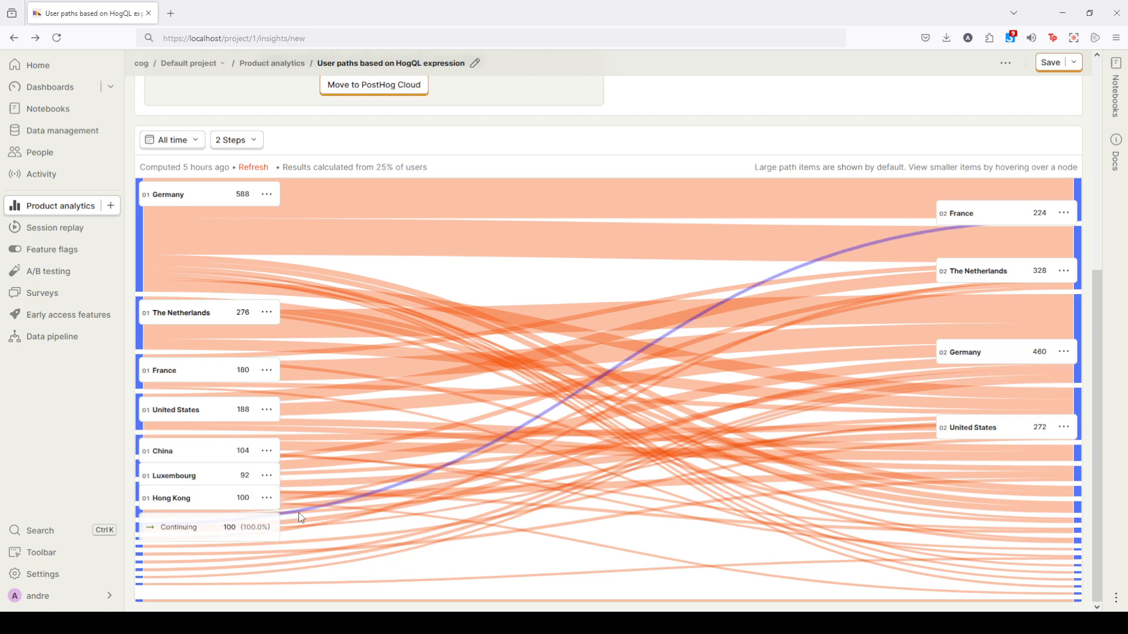
pyautogui.click(267, 501)
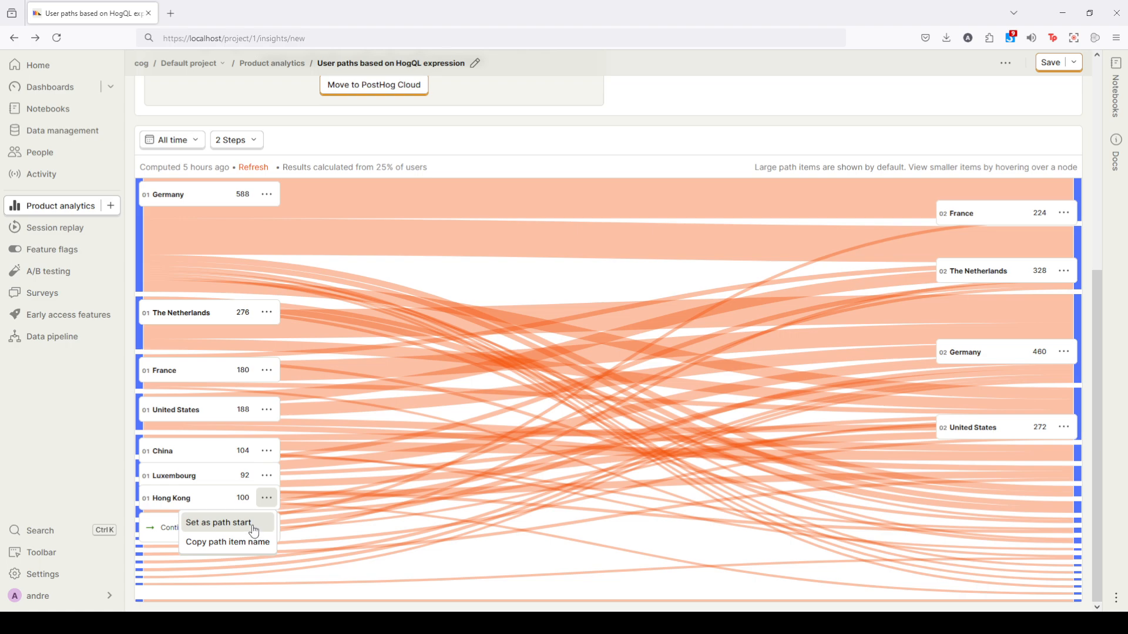
pyautogui.click(253, 529)
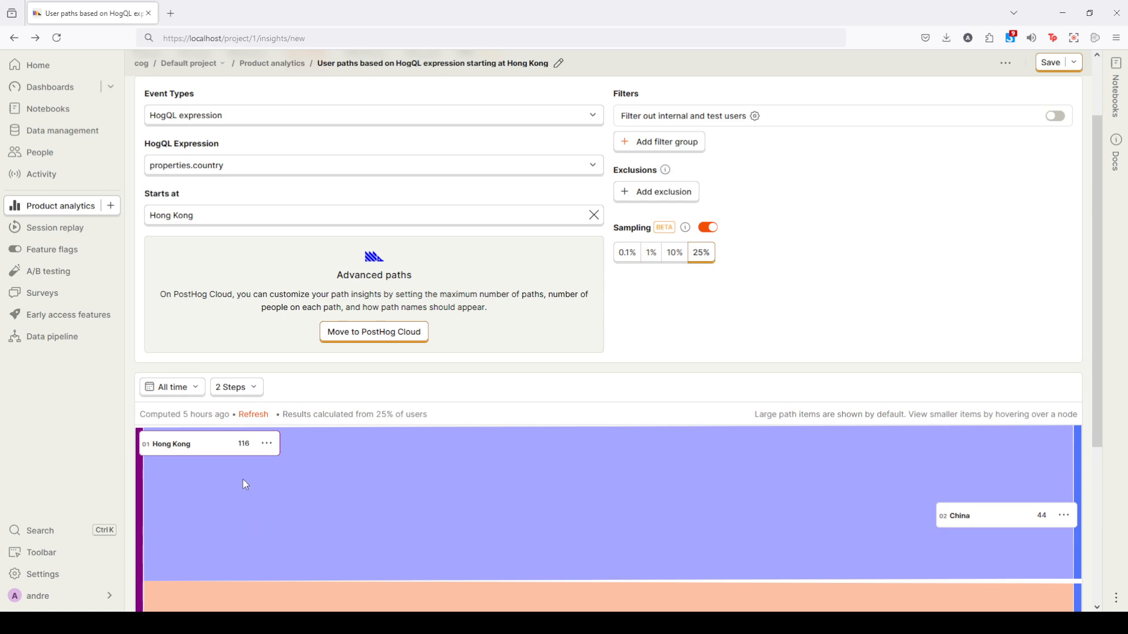
# Examine which second-step countries the paths starting at Hong Kong lead to
pyautogui.scroll(-3, 243, 480)
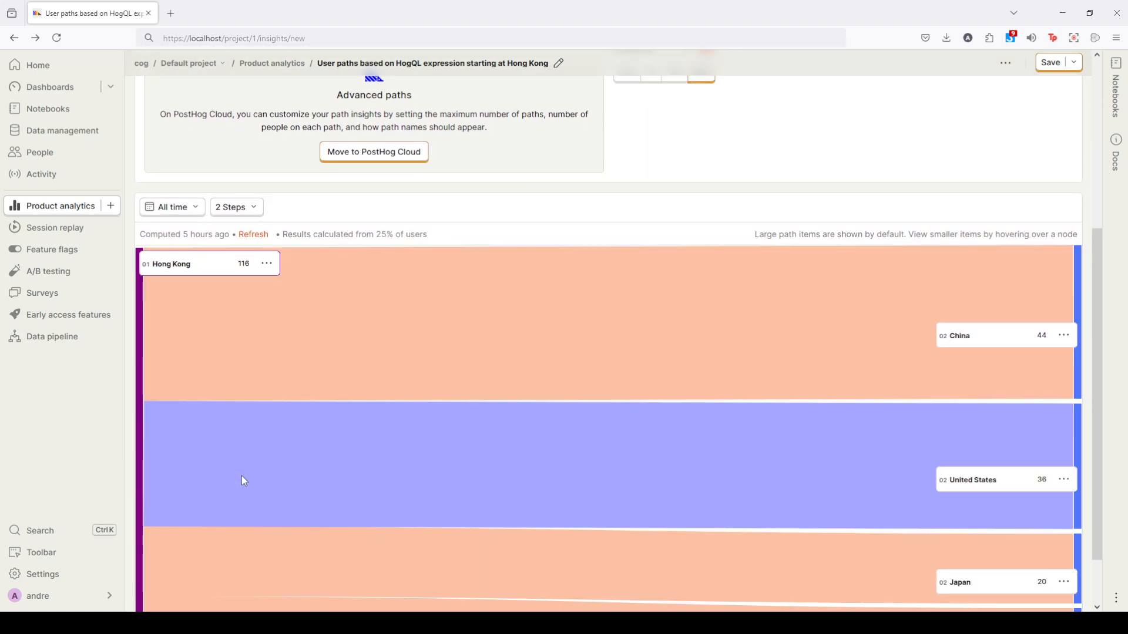
pyautogui.scroll(1, 243, 481)
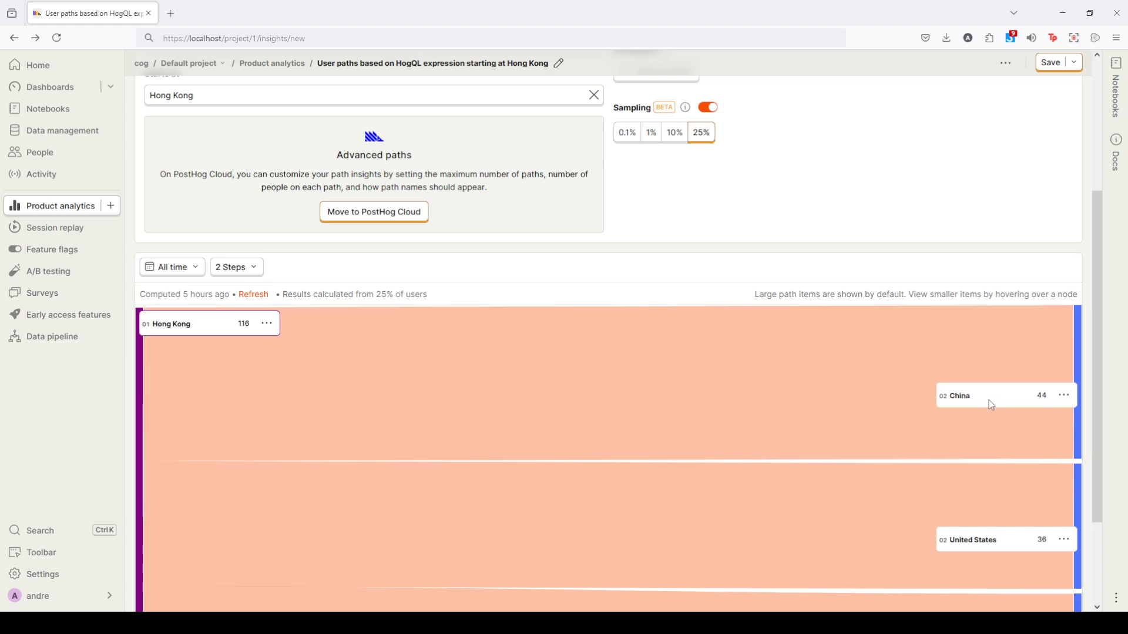
pyautogui.scroll(-1, 805, 393)
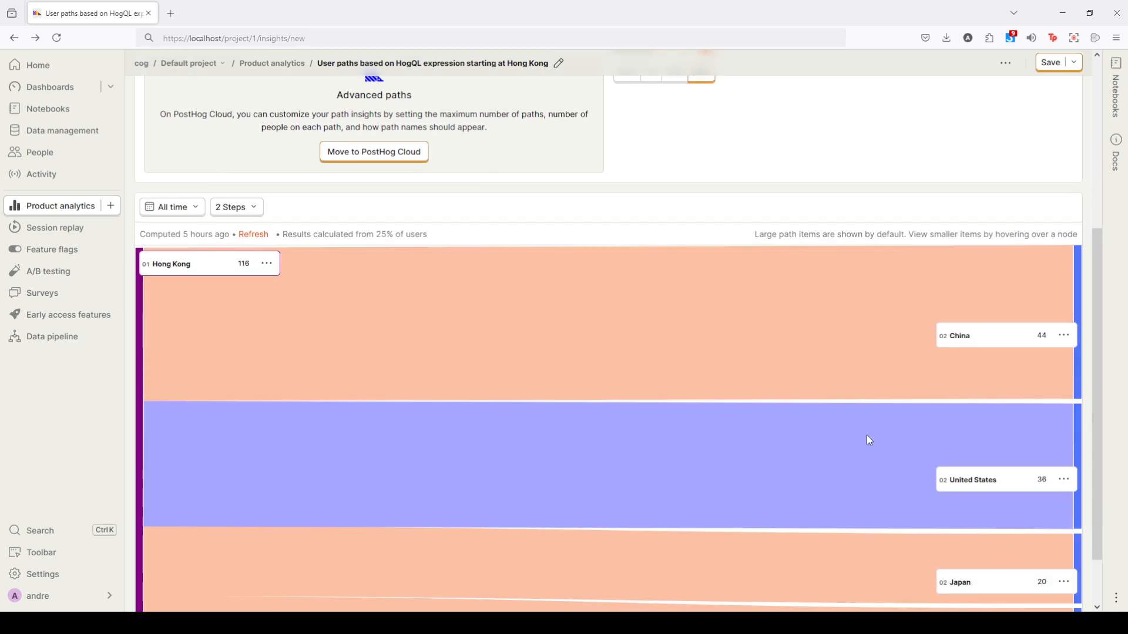
pyautogui.scroll(-1, 786, 435)
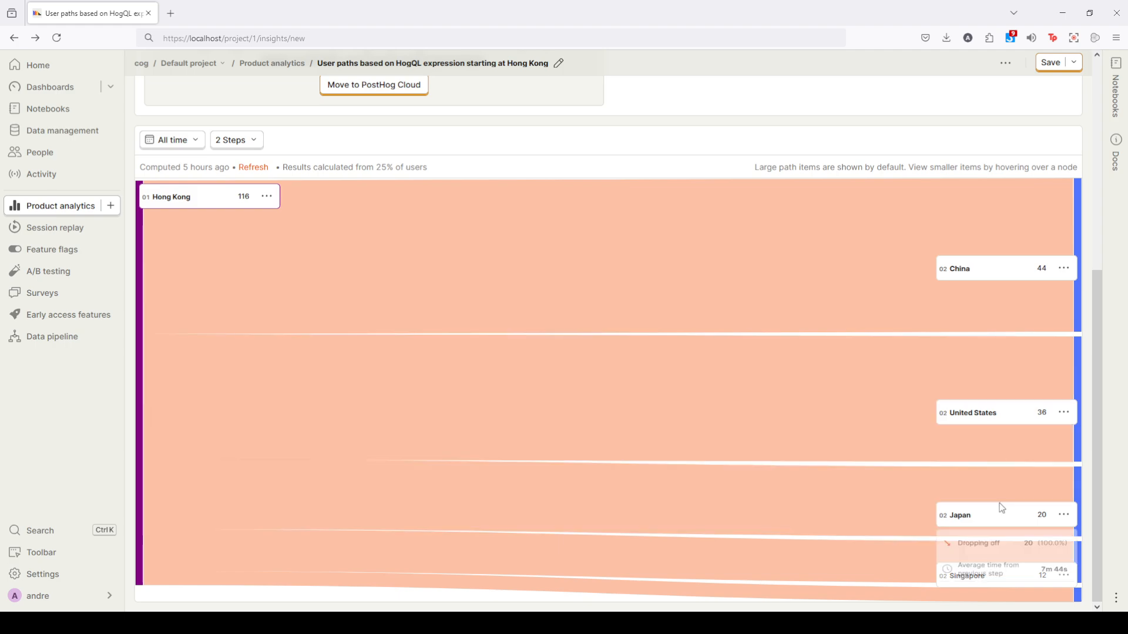